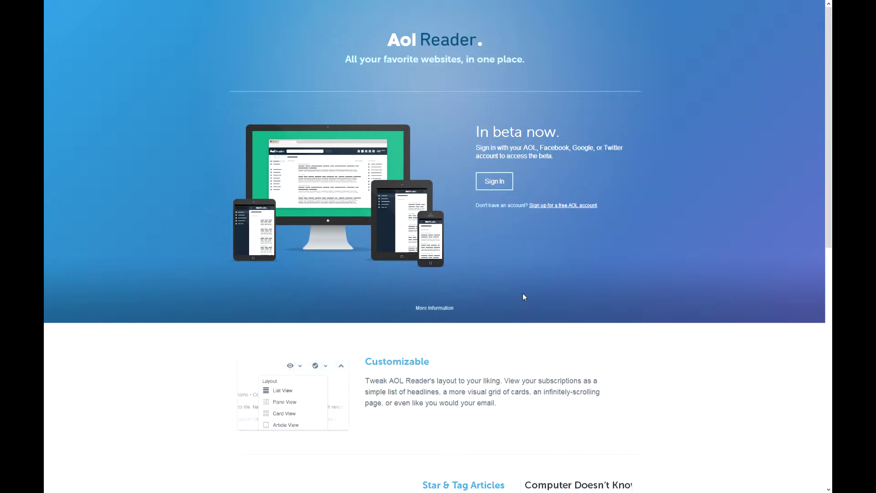
# Step: Scroll through the AOL Reader landing page and glance at the Star & Tag Articles section
pyautogui.scroll(-1, 524, 293)
pyautogui.scroll(-2, 514, 301)
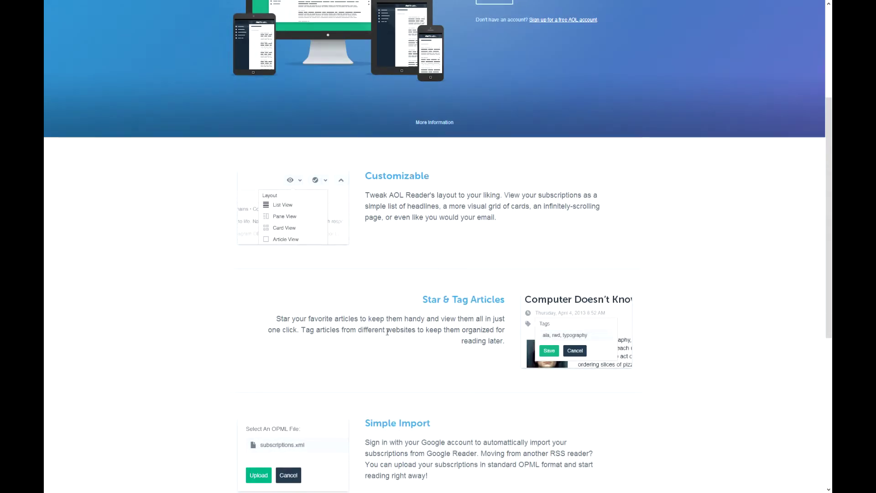
pyautogui.scroll(1, 368, 278)
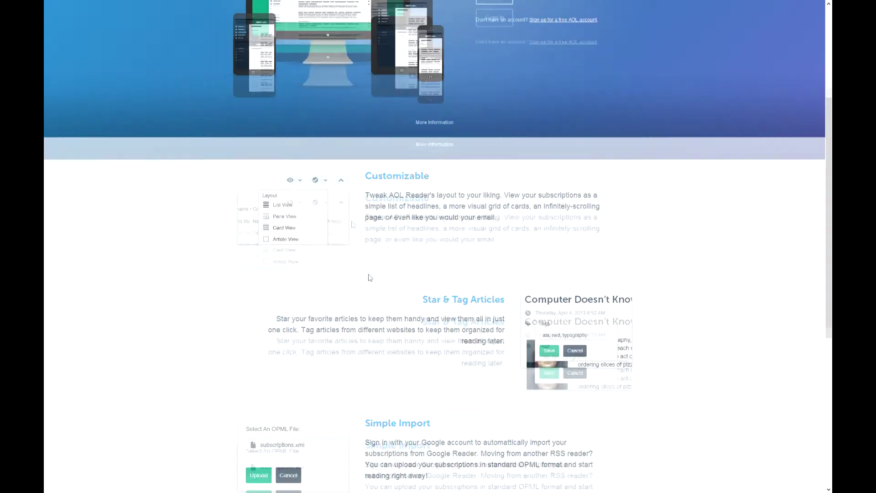
pyautogui.moveTo(367, 211); pyautogui.dragTo(433, 211)
pyautogui.scroll(-2, 420, 282)
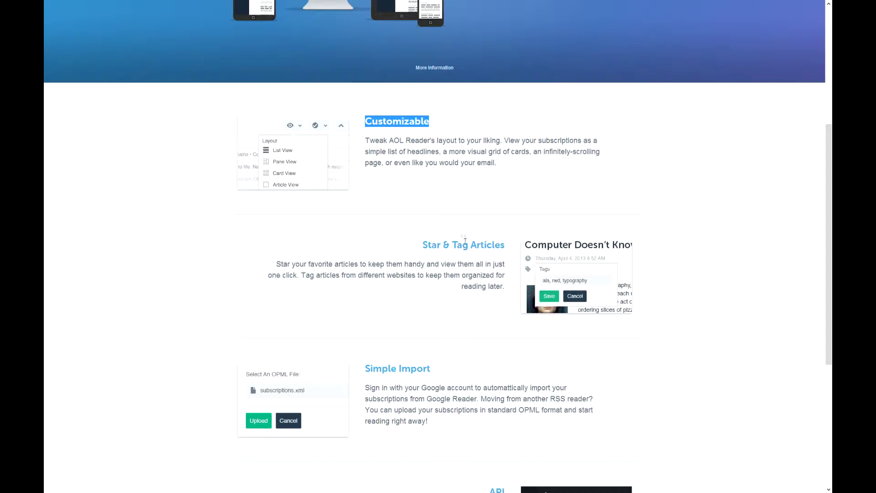
pyautogui.moveTo(422, 245); pyautogui.dragTo(504, 250)
pyautogui.click(504, 249)
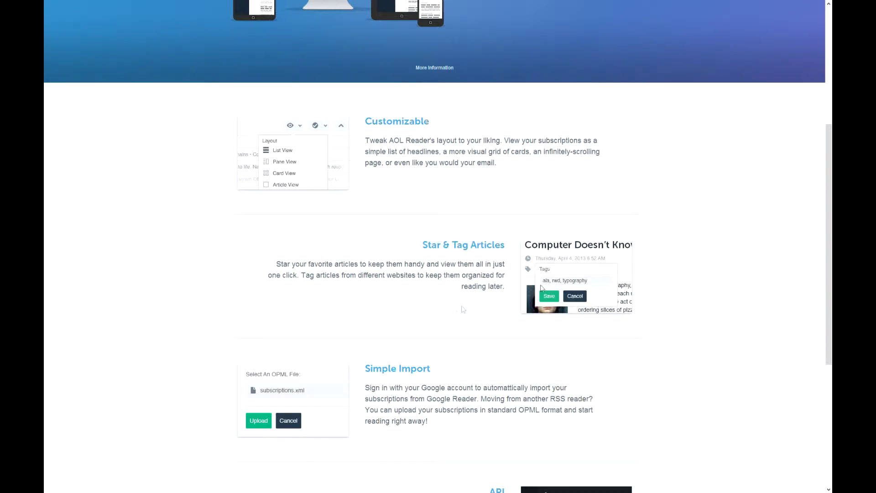
pyautogui.scroll(-3, 456, 297)
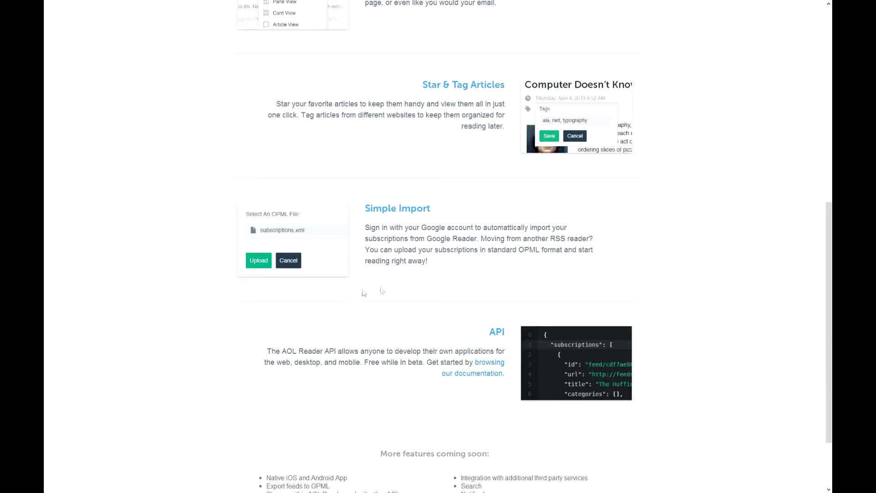
pyautogui.scroll(-3, 361, 291)
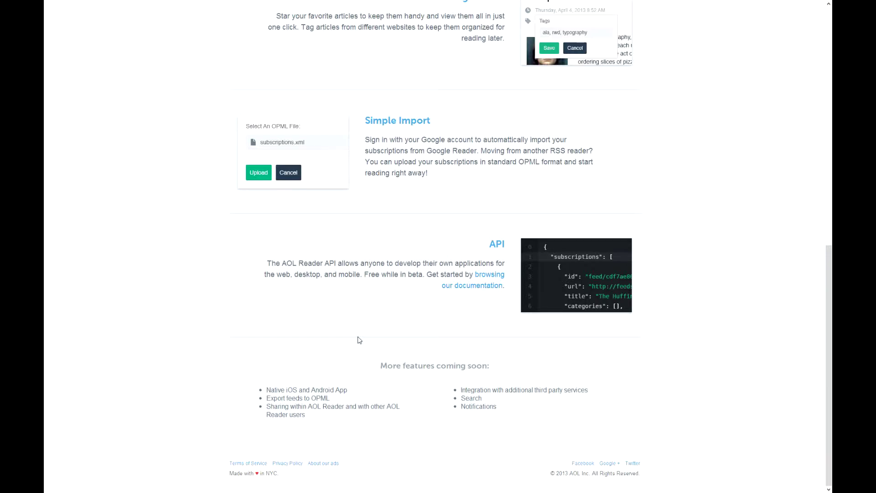
# Step: Return to the top and sign in to AOL Reader with a Google account
pyautogui.scroll(8, 360, 336)
pyautogui.scroll(3, 362, 337)
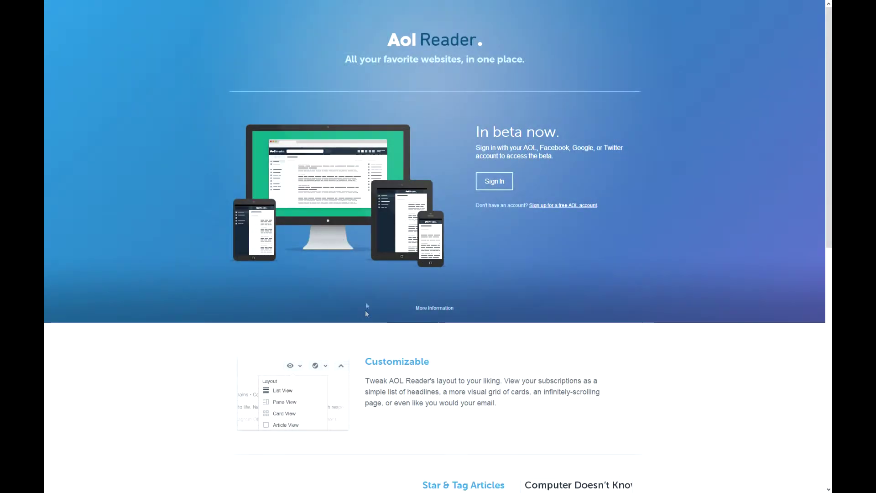
pyautogui.click(487, 187)
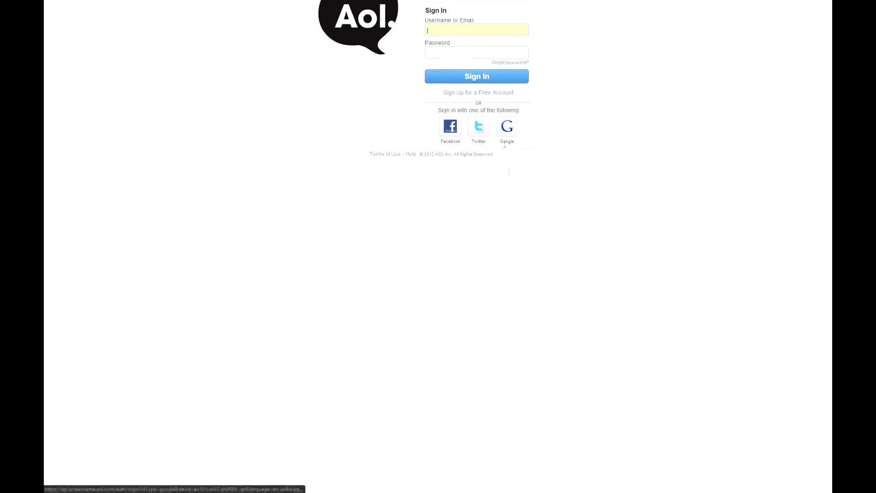
pyautogui.click(507, 126)
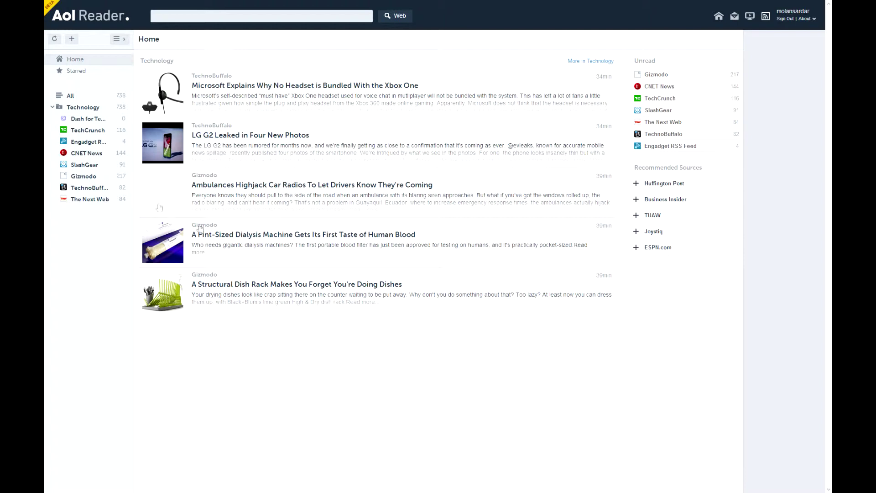
# Step: Read and close the Ambulances Highjack Car Radios article, then switch the browser to full screen
pyautogui.click(237, 189)
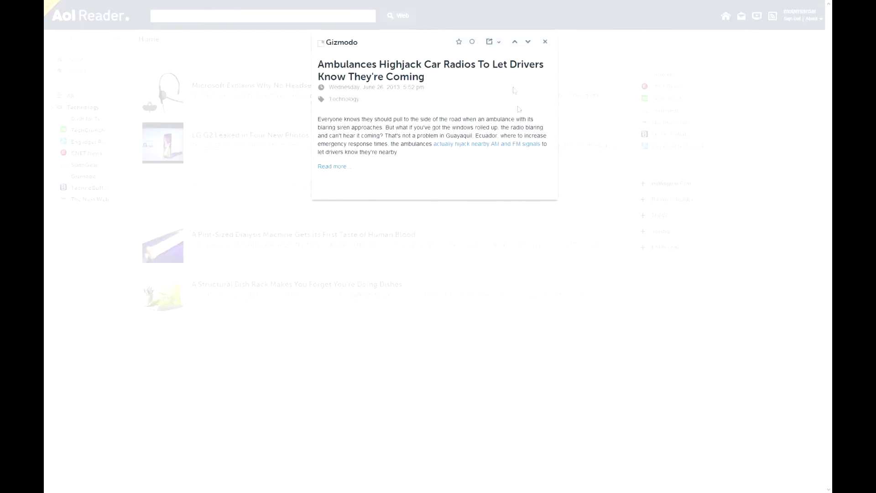
pyautogui.click(544, 42)
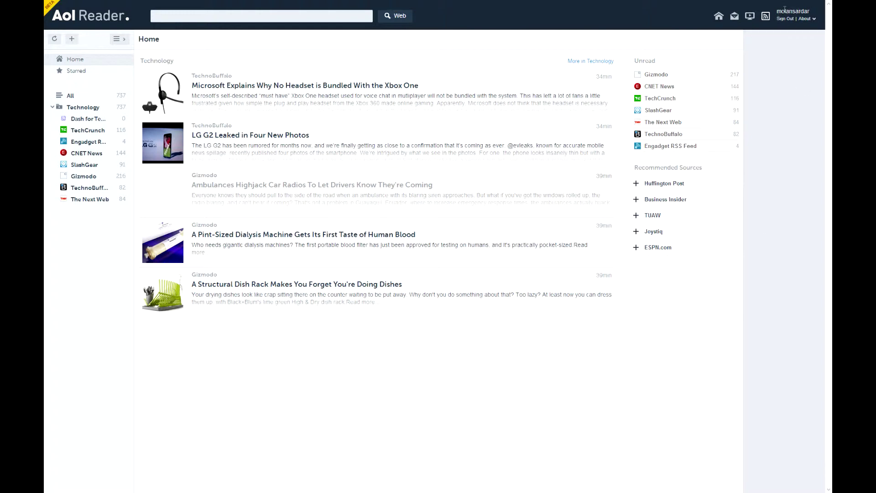
pyautogui.press('F11')
pyautogui.moveTo(785, 11); pyautogui.dragTo(802, 11)
pyautogui.click(802, 11)
pyautogui.click(52, 108)
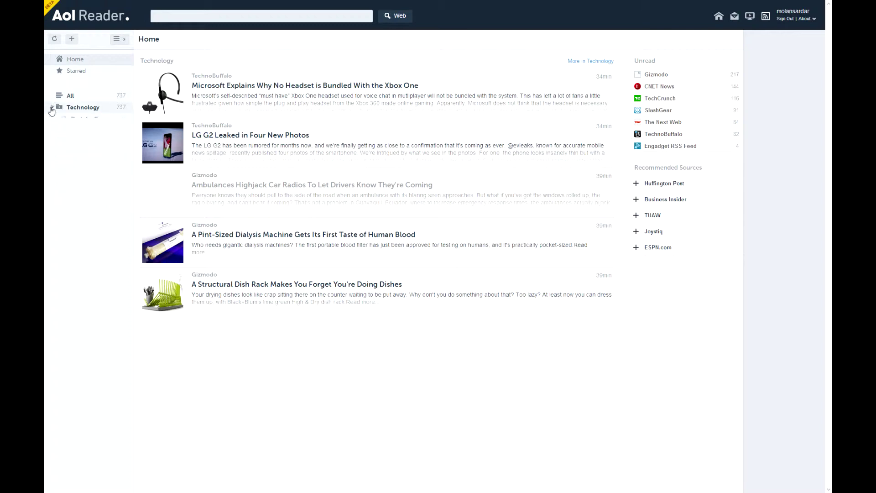
pyautogui.click(52, 108)
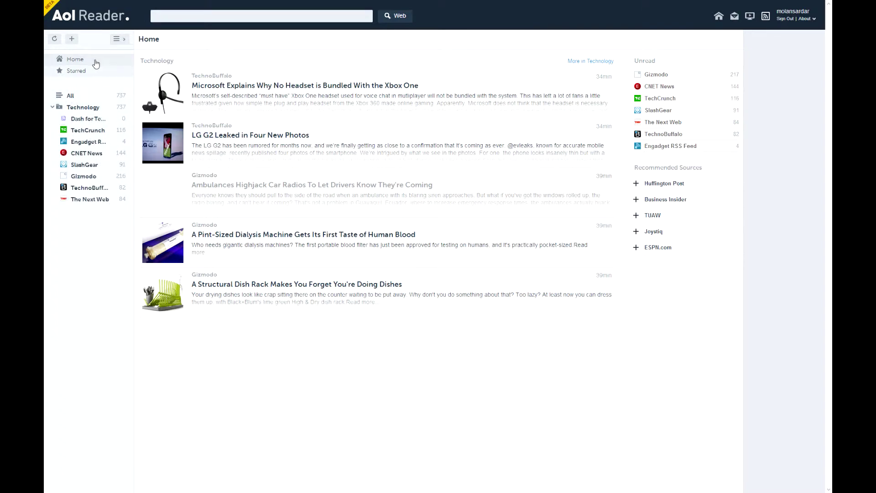
pyautogui.click(117, 41)
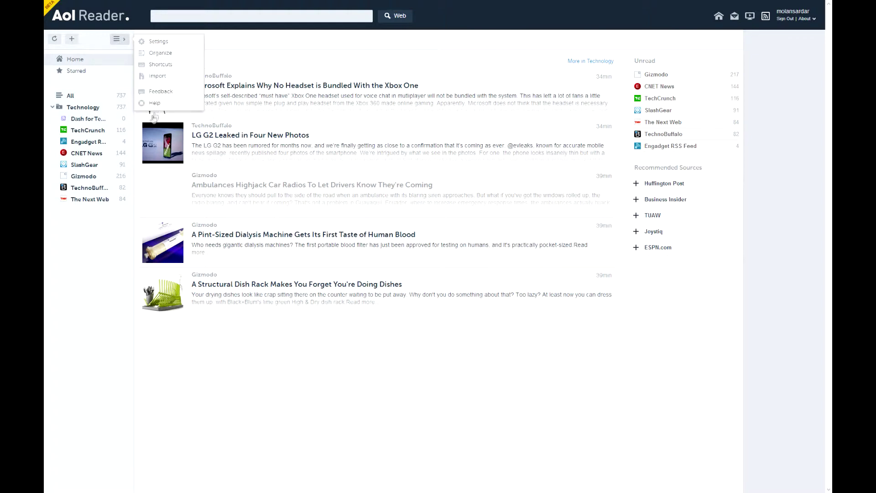
pyautogui.click(162, 65)
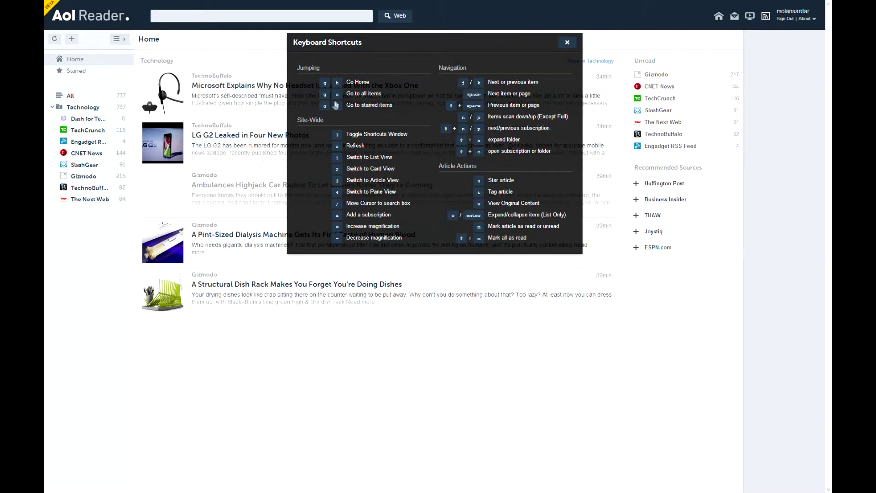
pyautogui.click(567, 42)
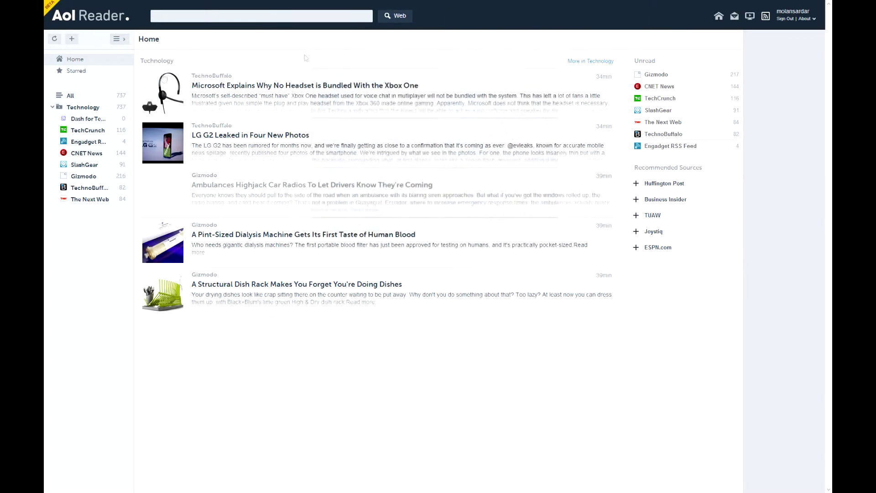
pyautogui.click(117, 39)
# Step: In Settings, try X-Large font and Light theme, keep Medium and Dark, and return Home
pyautogui.click(170, 42)
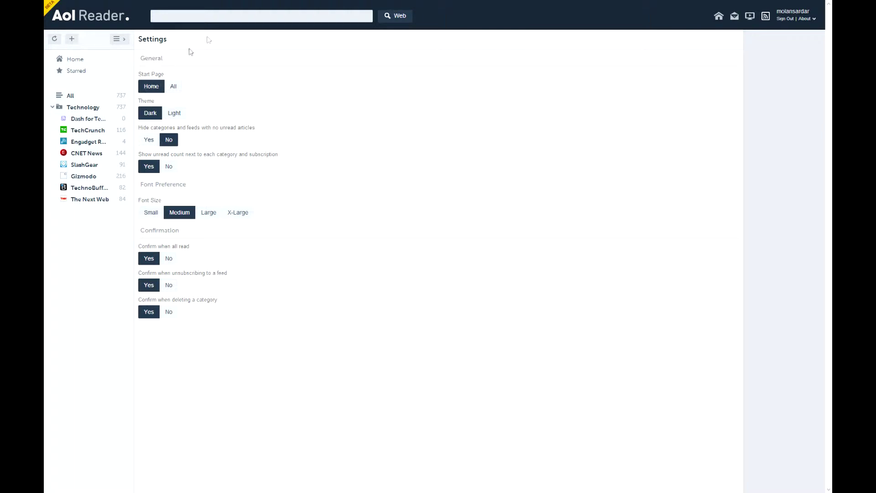
pyautogui.click(239, 212)
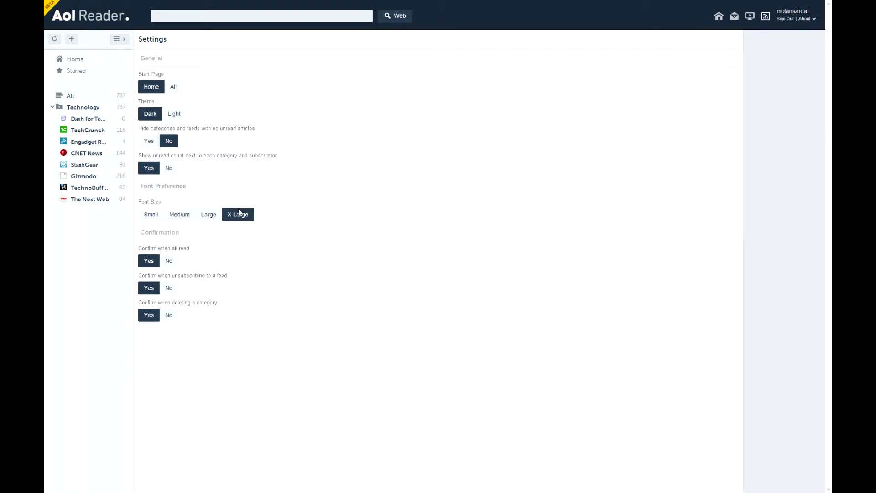
pyautogui.click(179, 215)
pyautogui.click(238, 216)
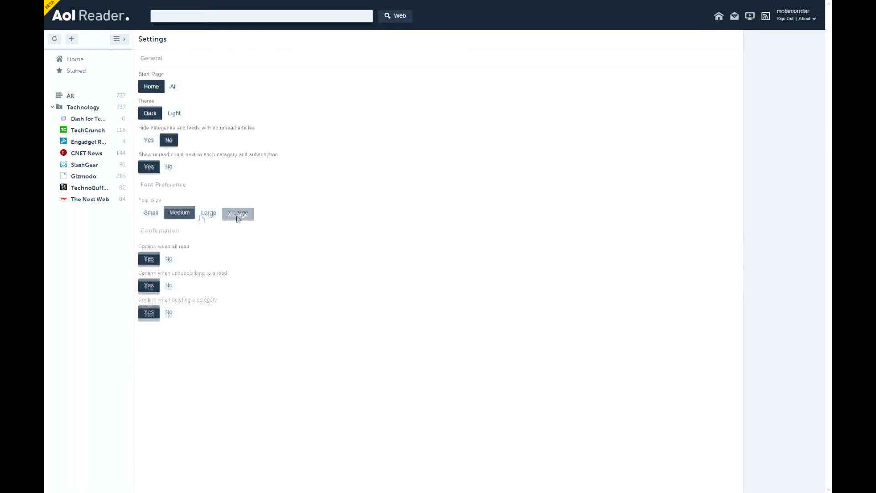
pyautogui.click(187, 216)
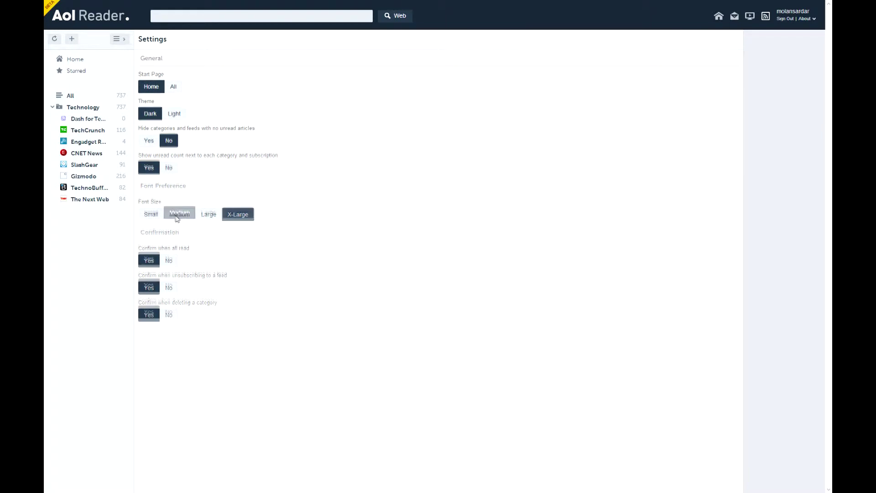
pyautogui.click(174, 114)
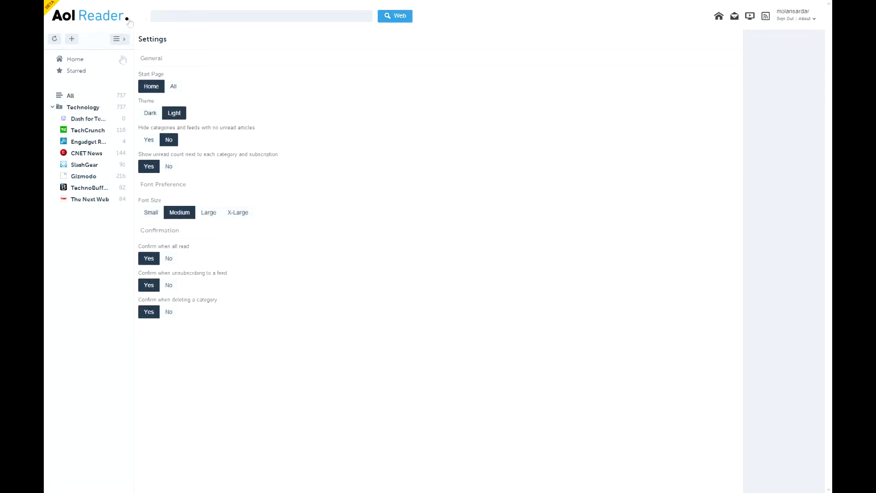
pyautogui.click(148, 115)
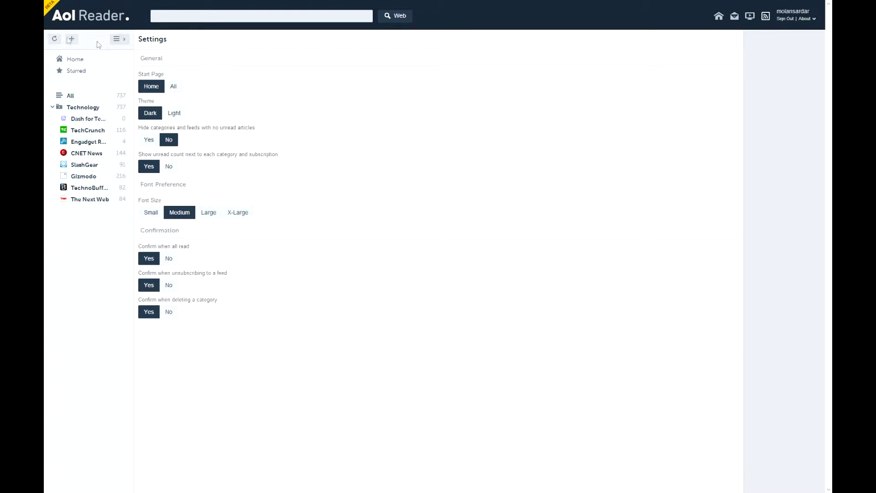
pyautogui.click(65, 17)
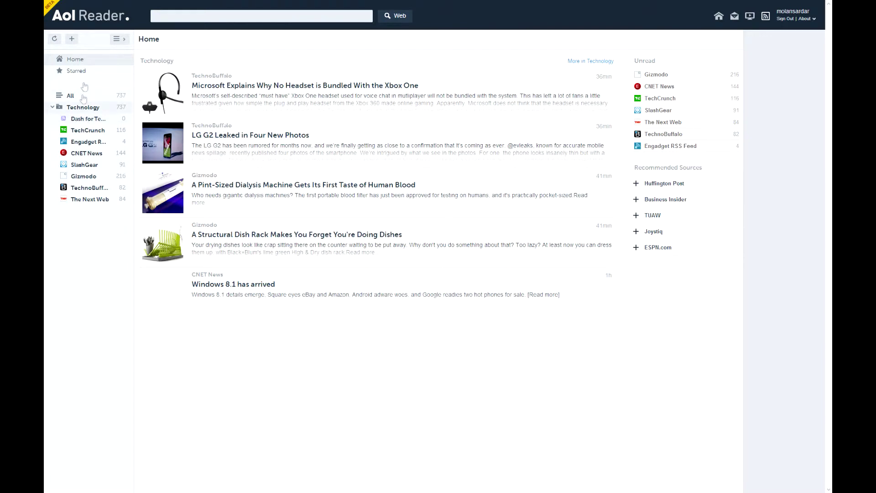
# Step: Search Add Subscription for Engadget feeds, then for SamMobile feeds
pyautogui.click(72, 40)
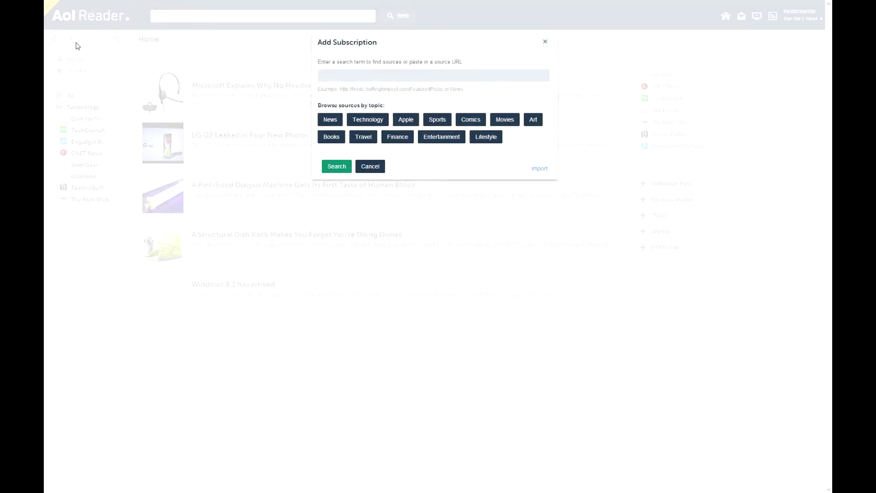
pyautogui.click(400, 76)
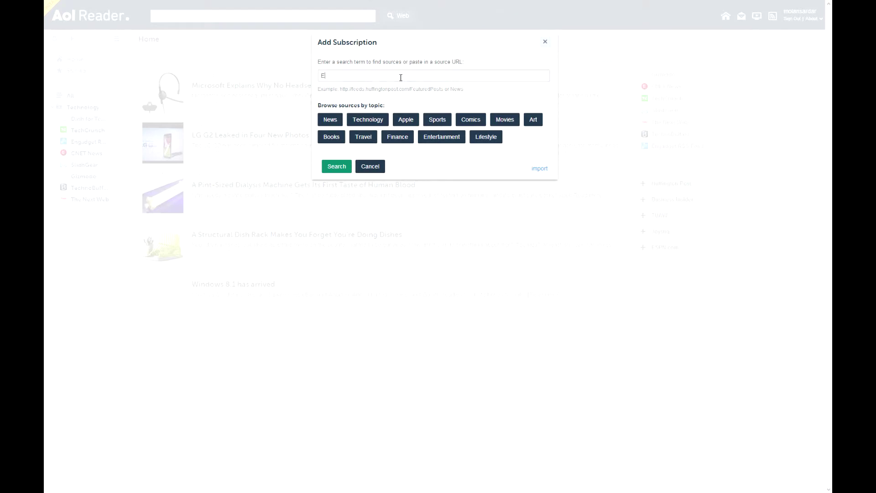
pyautogui.press('Return')
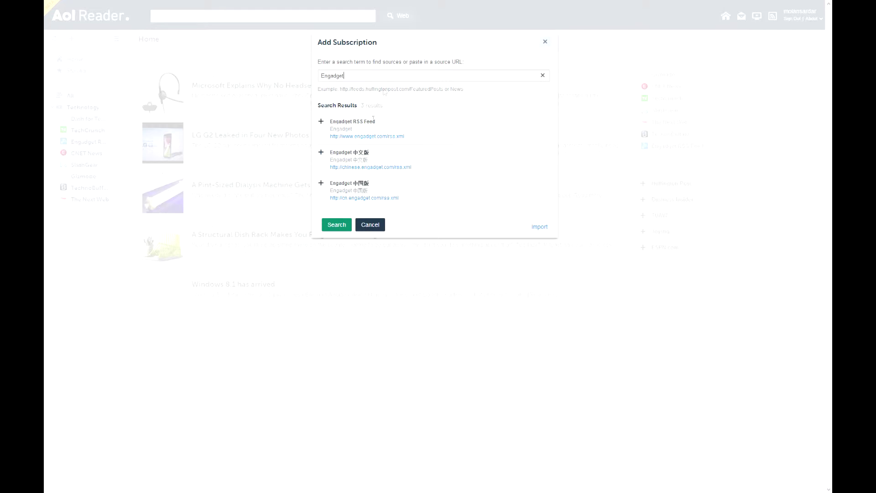
pyautogui.moveTo(376, 71); pyautogui.dragTo(319, 76)
pyautogui.write('Sh')
pyautogui.press('Return')
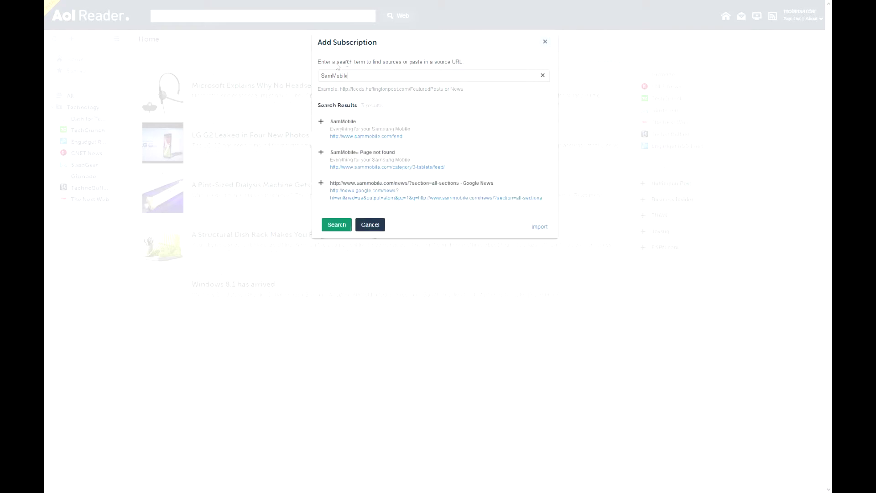
# Step: Set up the SamMobile feed under Technology, cancel it, and open the Technology folder
pyautogui.click(321, 123)
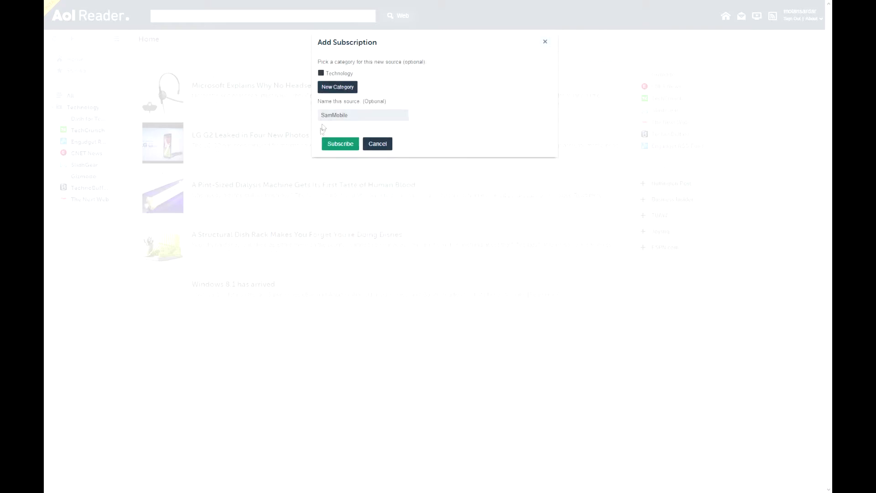
pyautogui.click(338, 74)
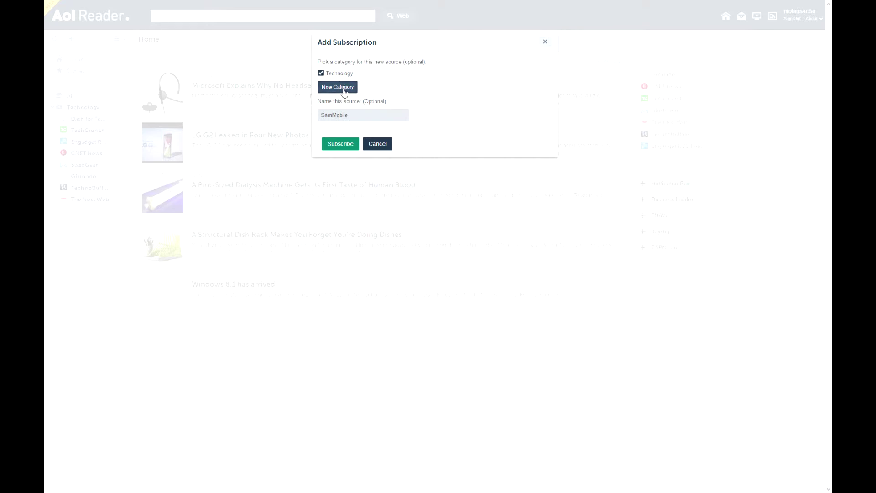
pyautogui.moveTo(359, 114); pyautogui.dragTo(313, 118)
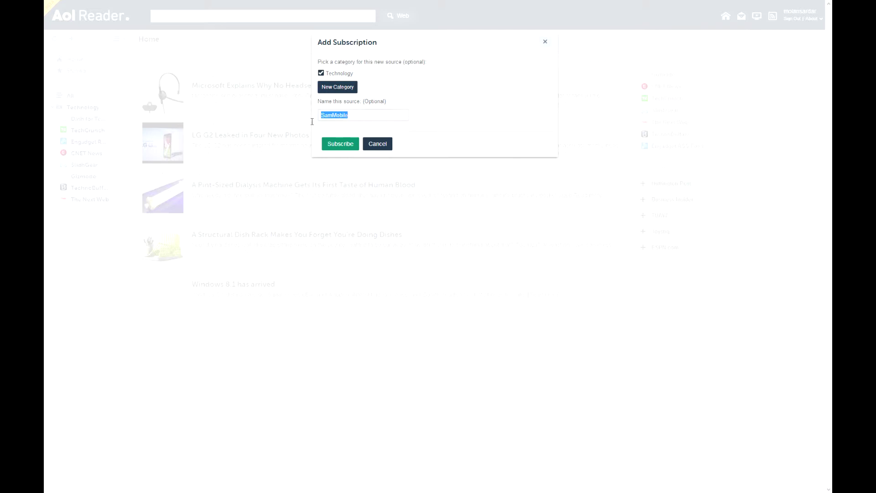
pyautogui.click(386, 118)
pyautogui.click(348, 143)
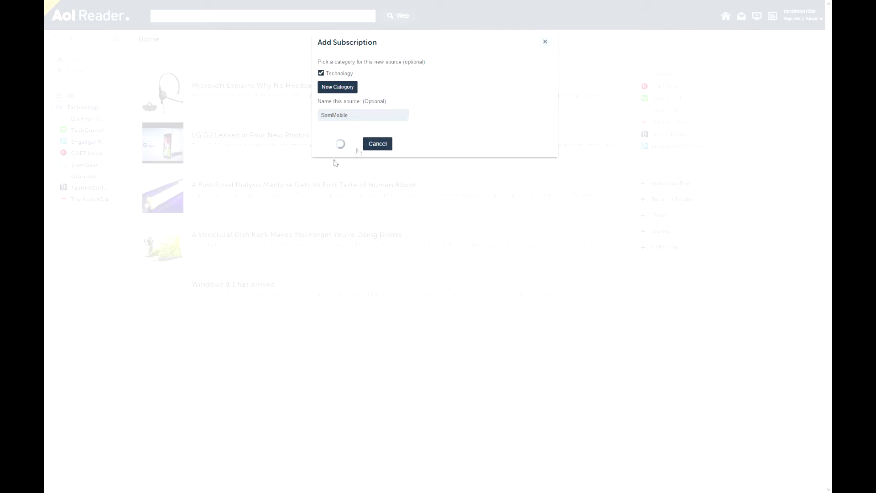
pyautogui.click(377, 144)
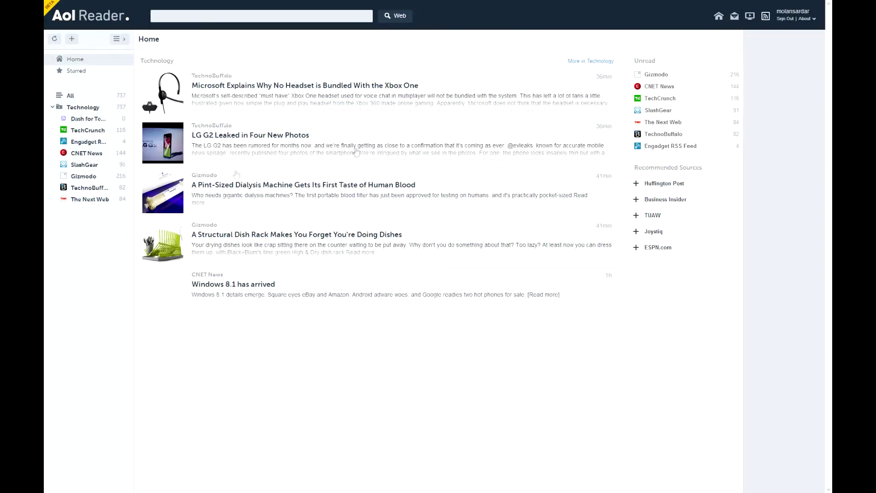
pyautogui.click(82, 109)
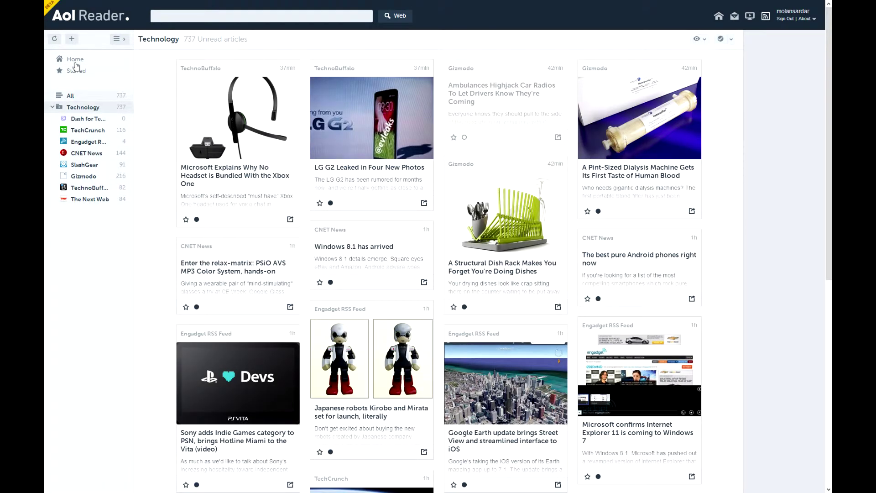
# Step: Search Add Subscription for 'dash for tech blog', then view the 737 unread Technology articles
pyautogui.click(72, 39)
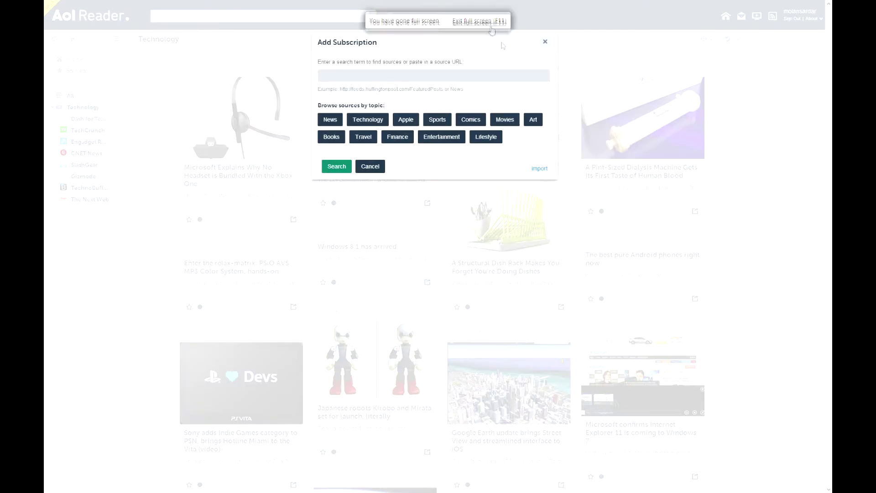
pyautogui.click(406, 75)
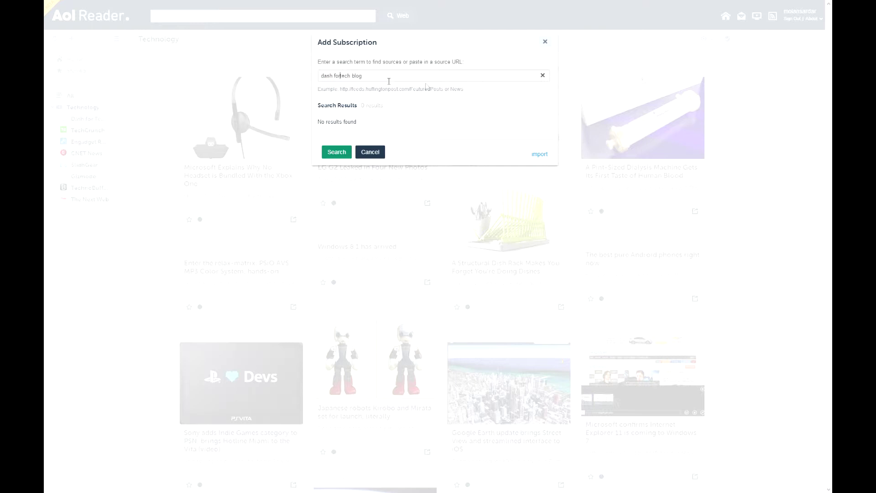
pyautogui.press('Return')
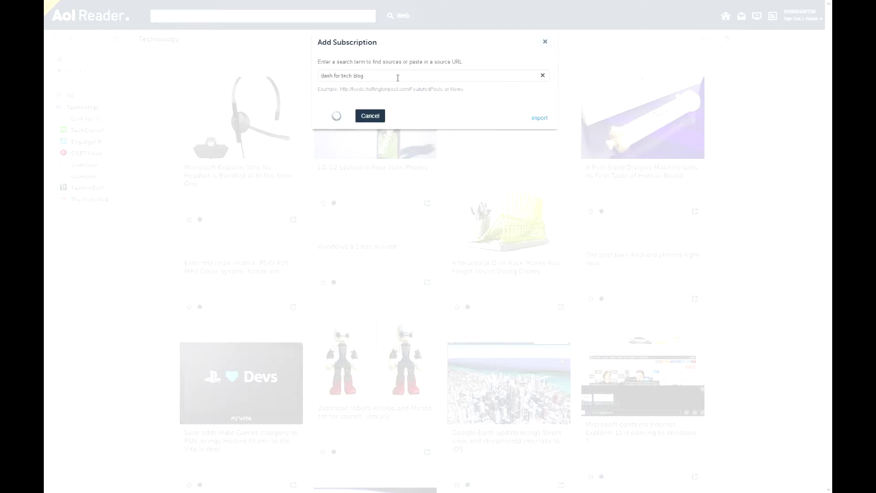
pyautogui.moveTo(364, 76); pyautogui.dragTo(356, 76)
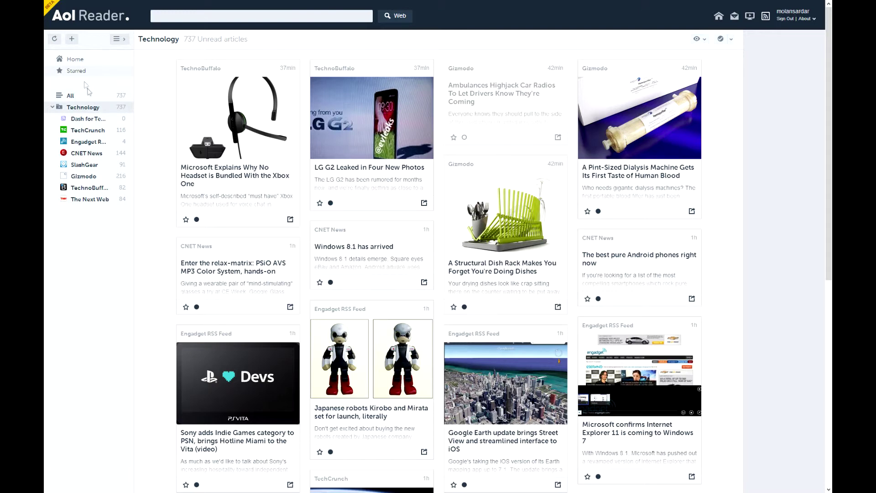
pyautogui.click(75, 108)
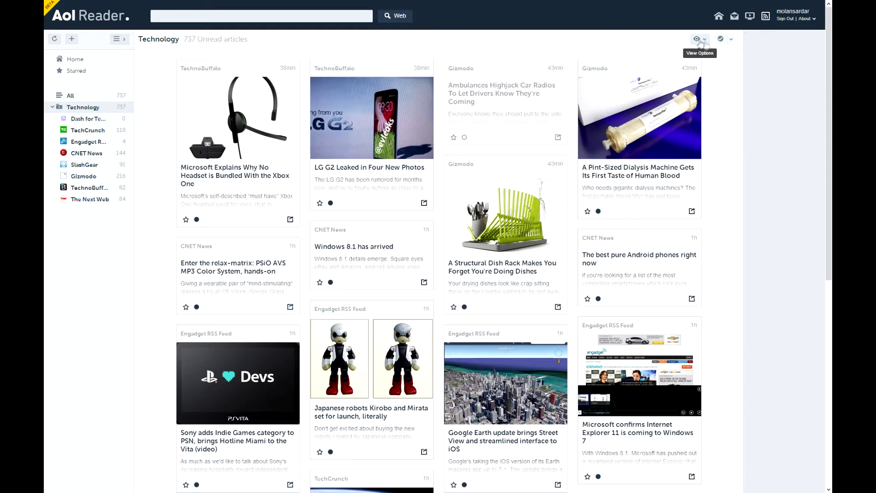
# Step: Switch the Technology articles to the compact List View
pyautogui.click(703, 45)
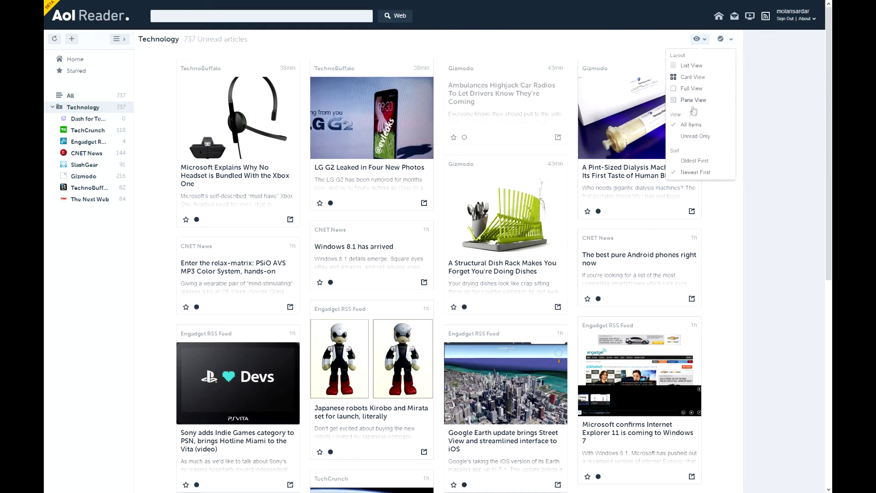
pyautogui.click(699, 39)
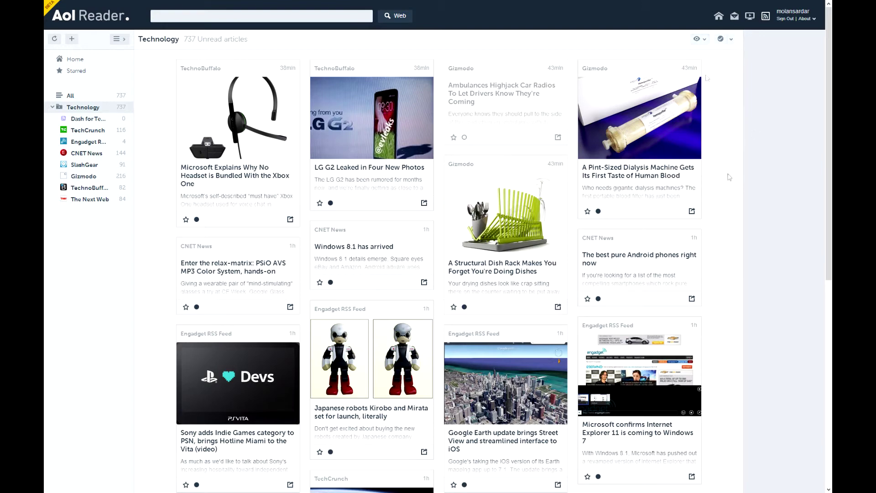
pyautogui.click(700, 44)
pyautogui.click(686, 66)
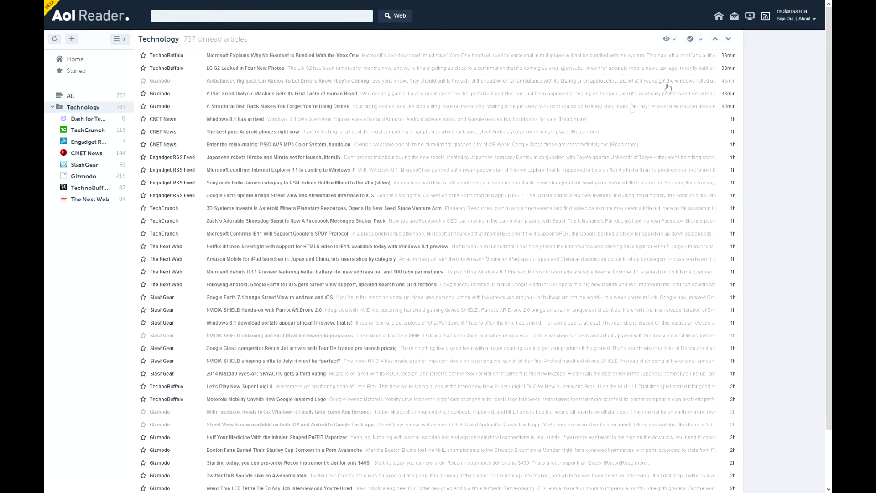
# Step: Open the Xbox headset article and its sharing options, then mark every article read
pyautogui.click(260, 55)
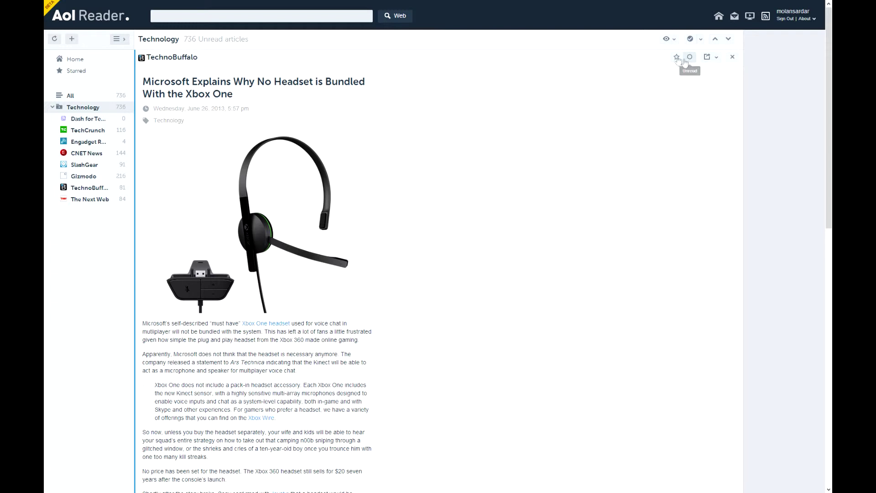
pyautogui.click(710, 57)
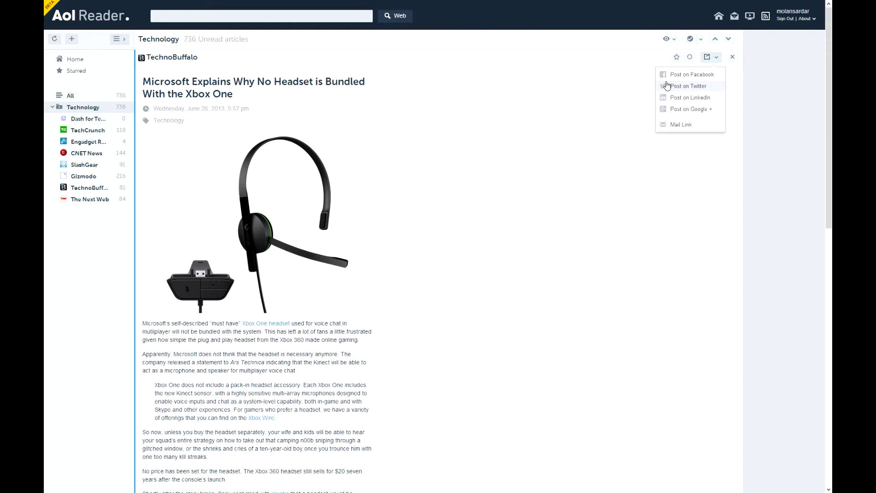
pyautogui.tripleClick(727, 68)
pyautogui.click(732, 56)
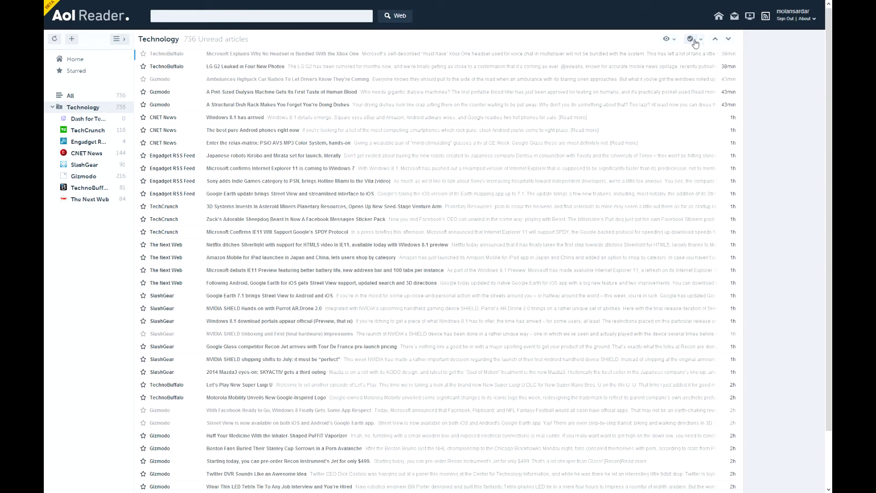
pyautogui.click(694, 40)
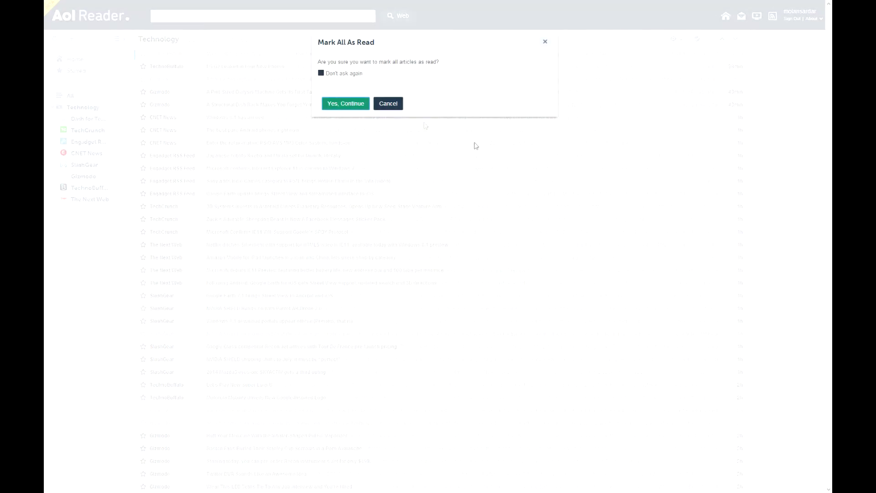
pyautogui.click(345, 108)
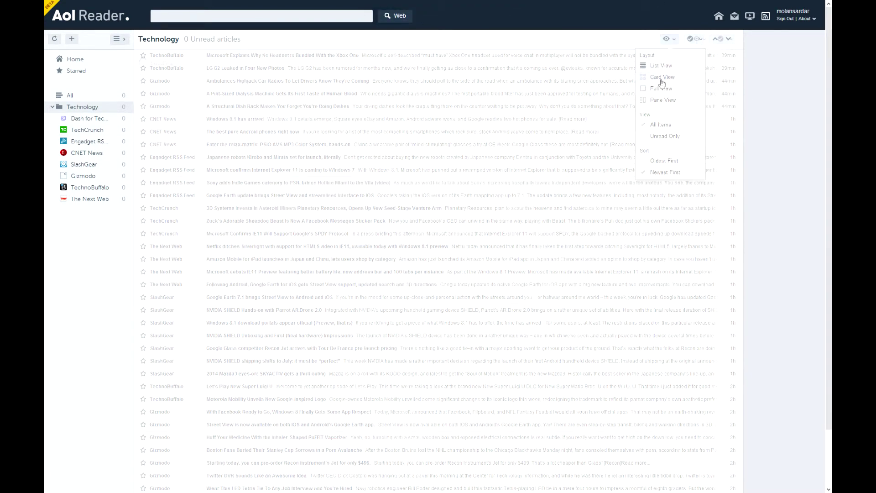
# Step: Preview the Xbox headset card, step to the LG G2 article, and go back
pyautogui.scroll(-3, 358, 228)
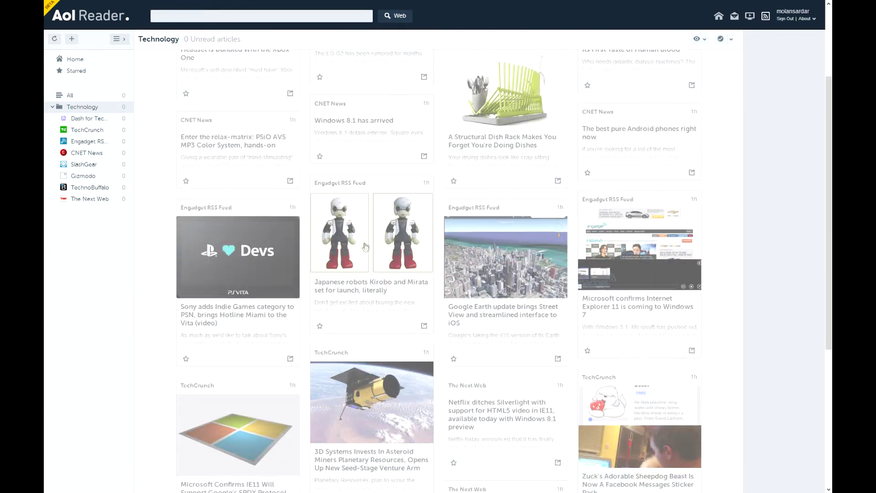
pyautogui.scroll(3, 360, 241)
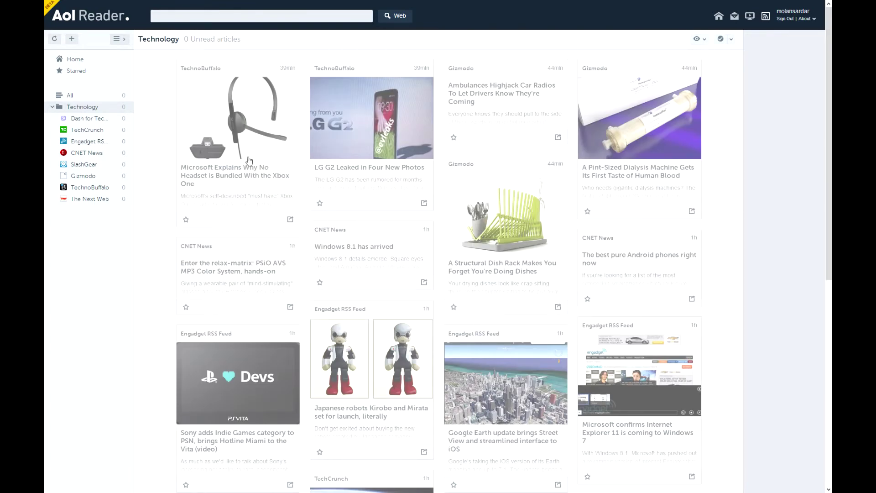
pyautogui.click(220, 159)
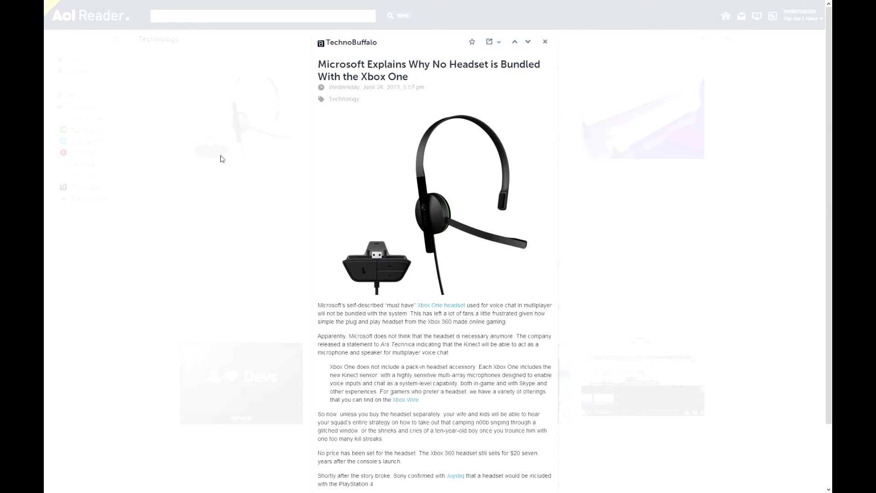
pyautogui.scroll(-3, 387, 206)
pyautogui.scroll(3, 381, 222)
pyautogui.click(527, 42)
pyautogui.click(515, 41)
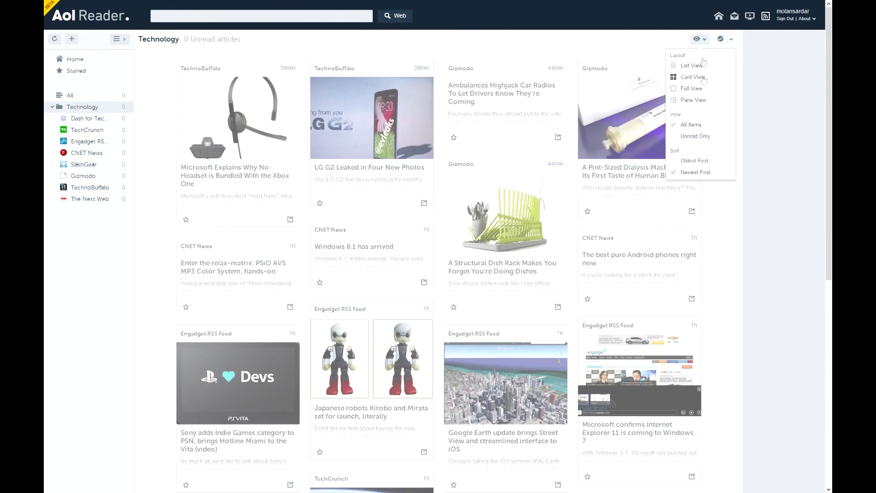
# Step: Switch to Full View and scroll through the full Technology posts
pyautogui.click(712, 95)
pyautogui.scroll(-10, 384, 134)
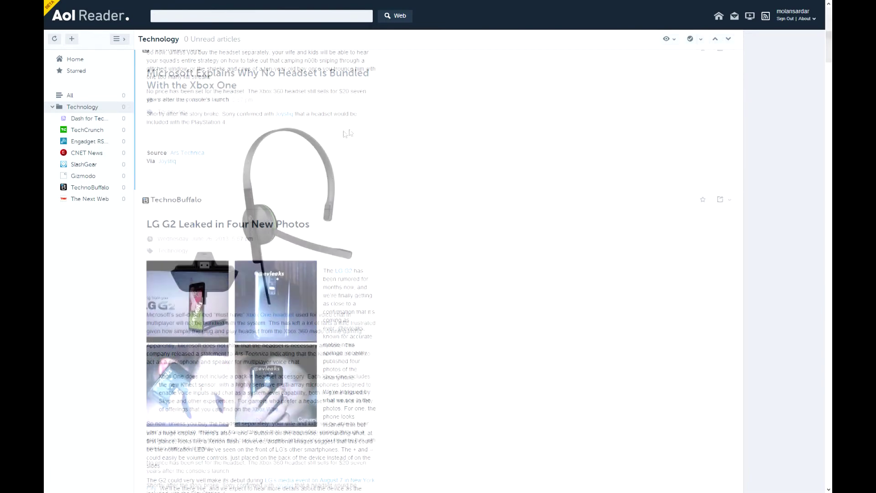
pyautogui.scroll(-15, 352, 133)
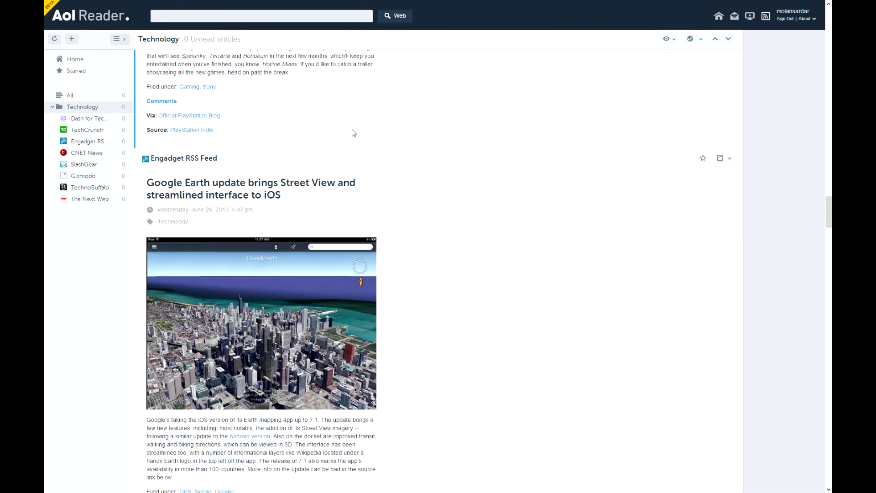
pyautogui.scroll(20, 356, 122)
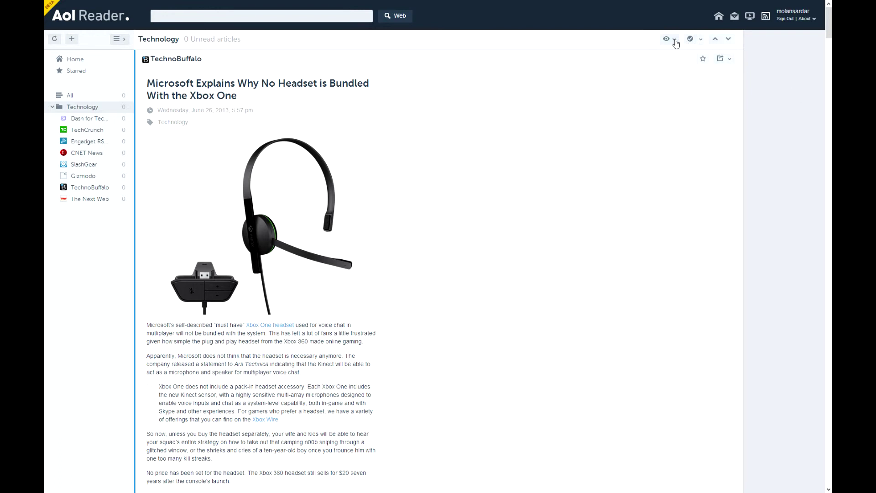
pyautogui.click(676, 40)
# Step: Switch to Pane View and read the Xbox headset, Ambulances and dish rack articles
pyautogui.click(656, 100)
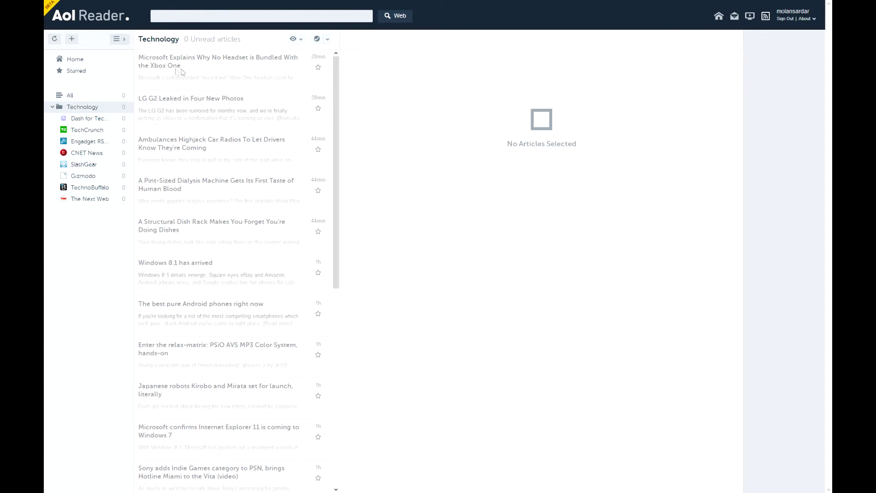
pyautogui.click(156, 68)
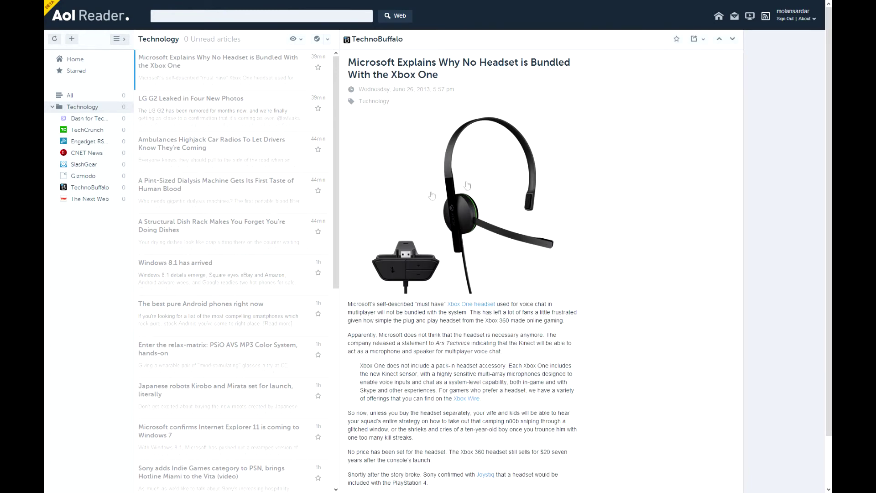
pyautogui.click(214, 143)
pyautogui.click(175, 252)
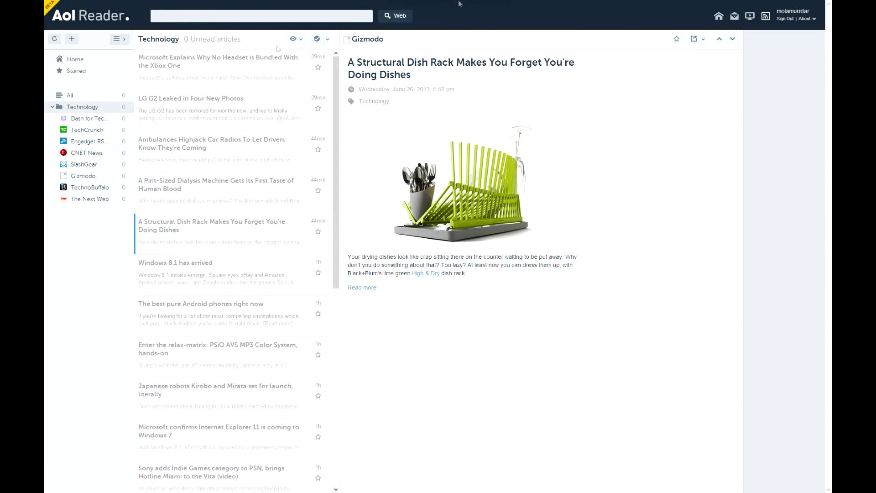
# Step: Return the Technology articles to the Card View grid
pyautogui.click(301, 46)
pyautogui.click(342, 83)
pyautogui.click(300, 40)
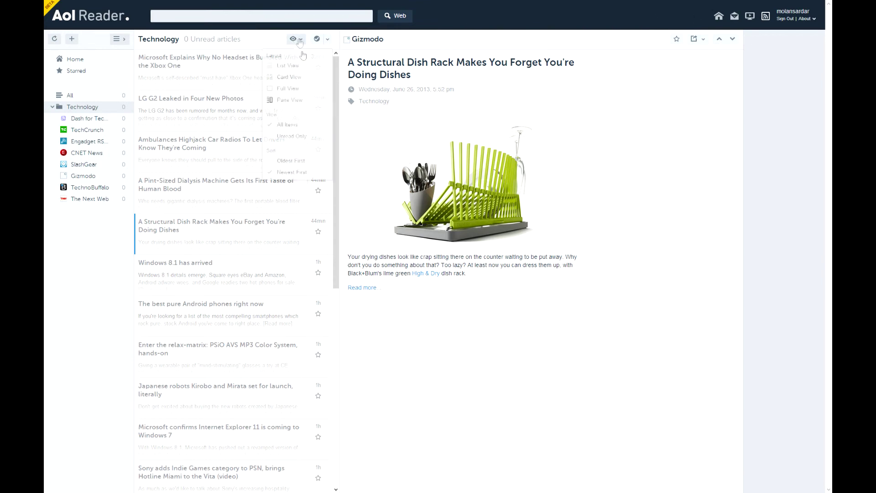
pyautogui.click(291, 77)
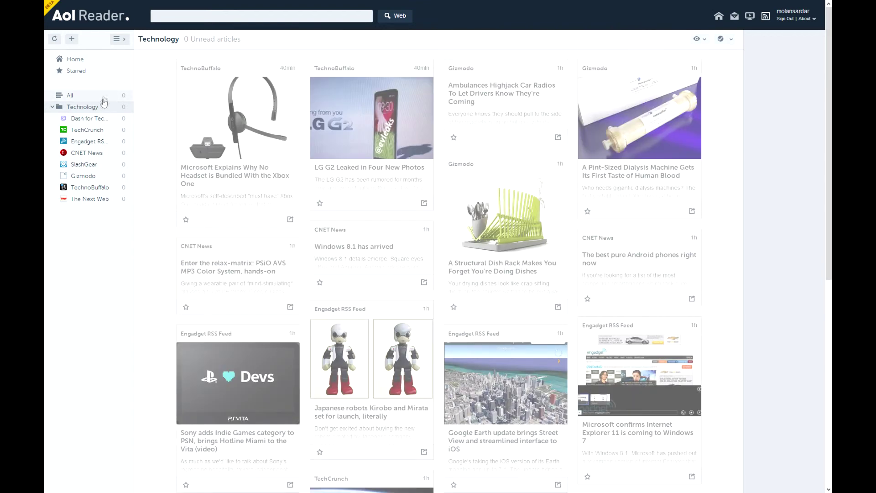
# Step: Refresh the feeds, view All articles, then go to Home showing No Unread Articles
pyautogui.click(53, 42)
pyautogui.click(68, 95)
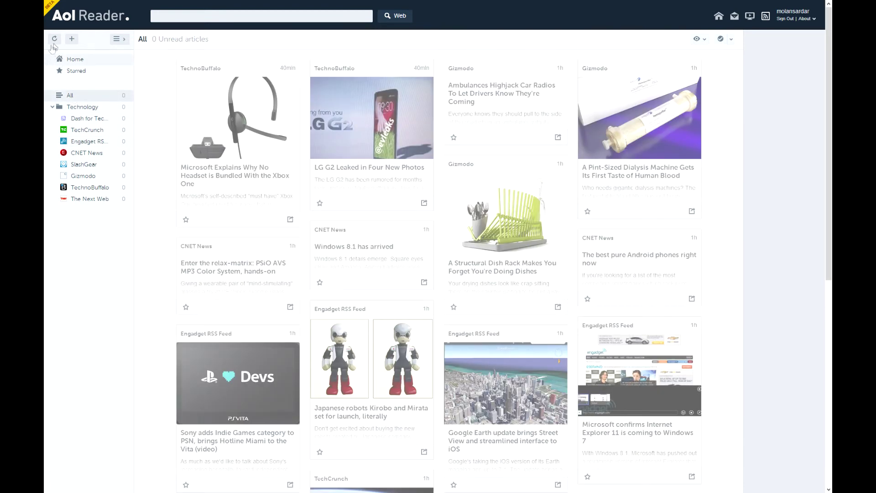
pyautogui.click(65, 61)
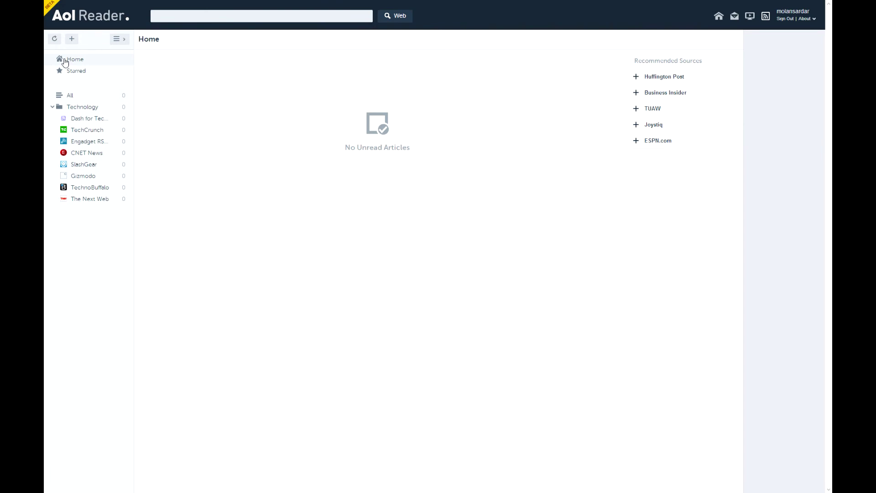